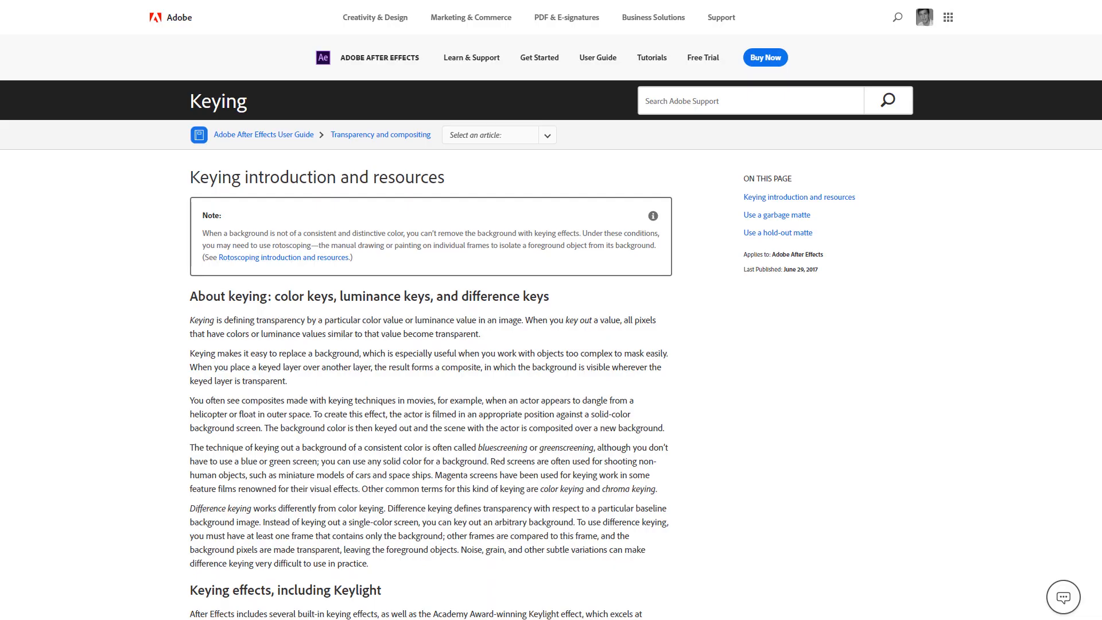
scroll(551, 310, down, 3)
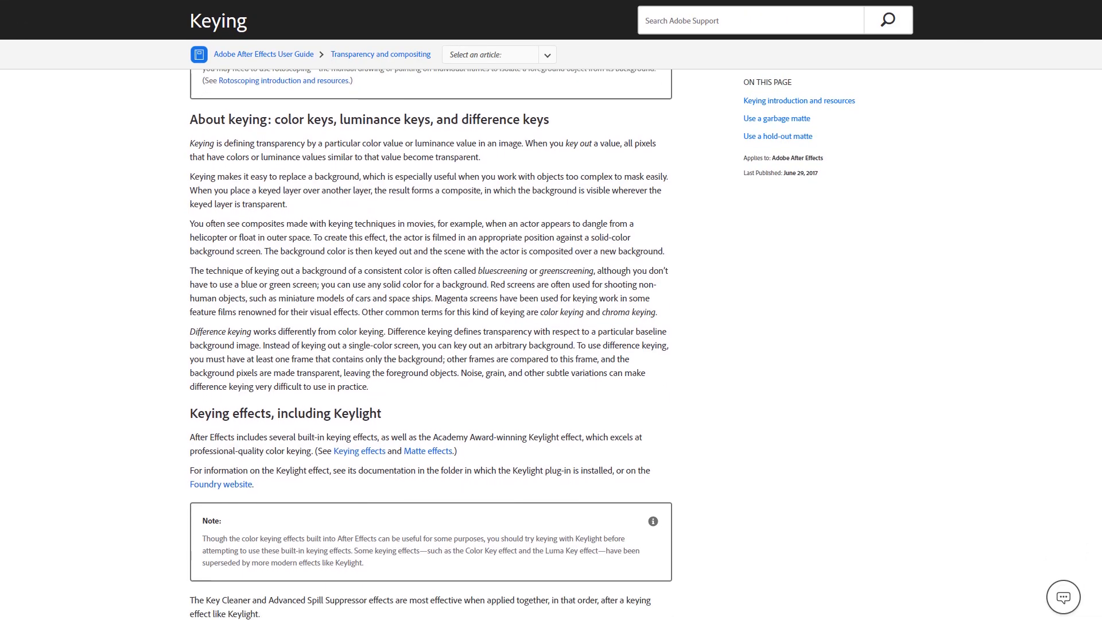
scroll(430, 344, down, 2)
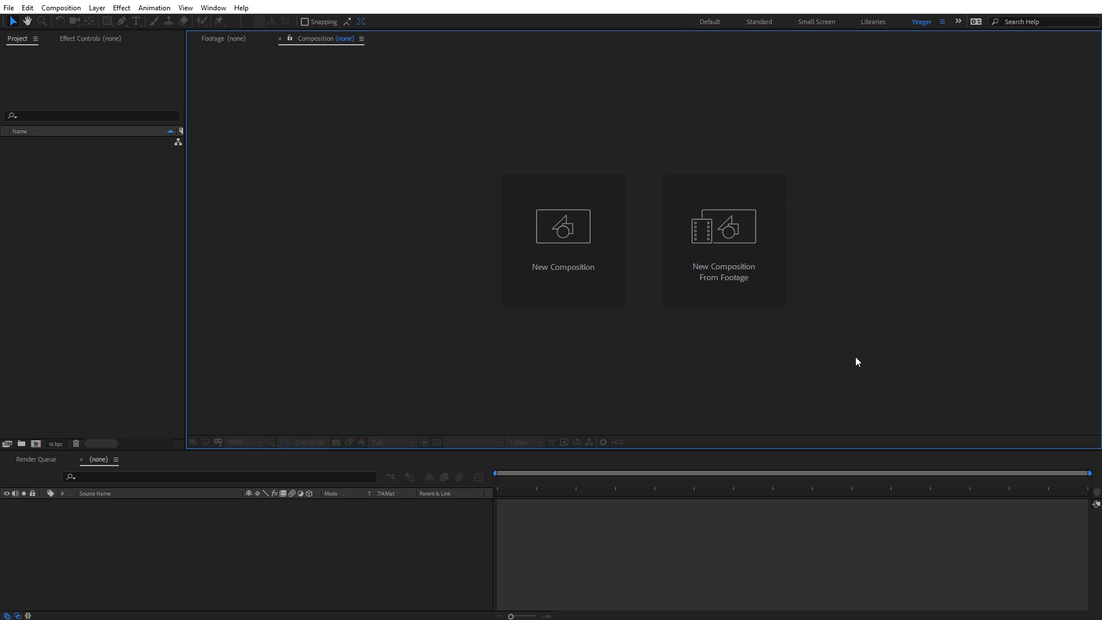
- Create a new composition from the imported Green Screen Footage file in the Tutorial Footage folder
click(747, 276)
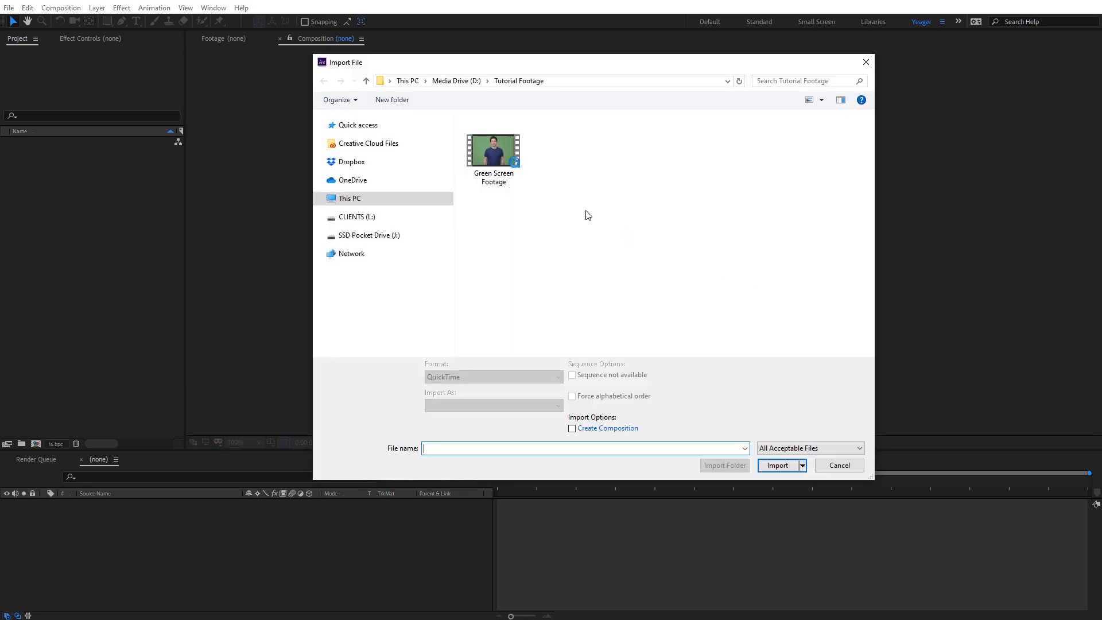
click(504, 153)
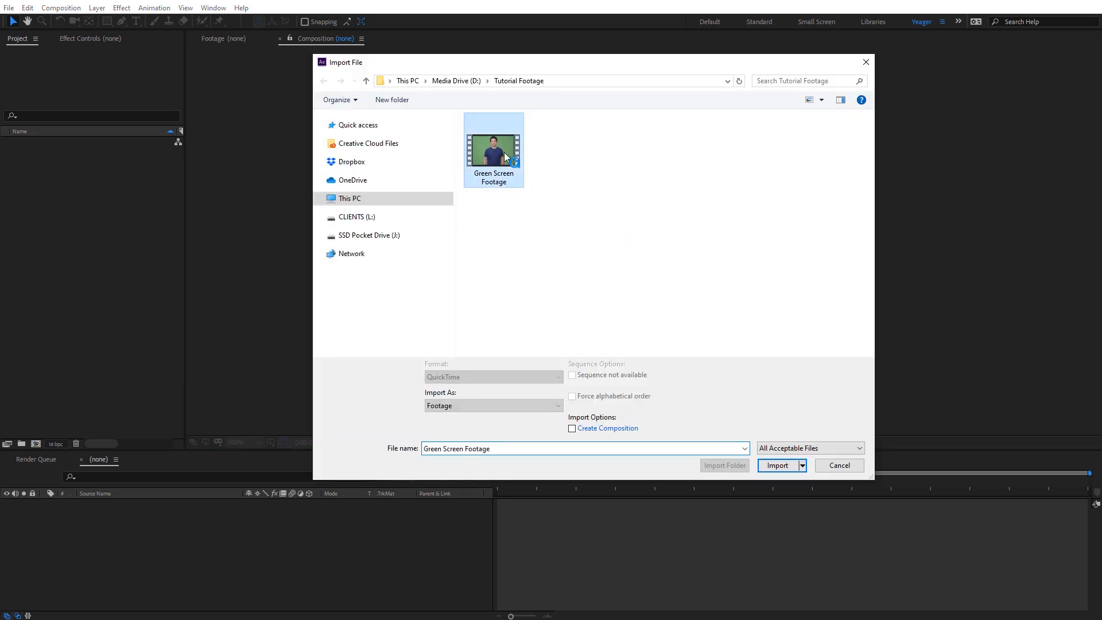
click(774, 466)
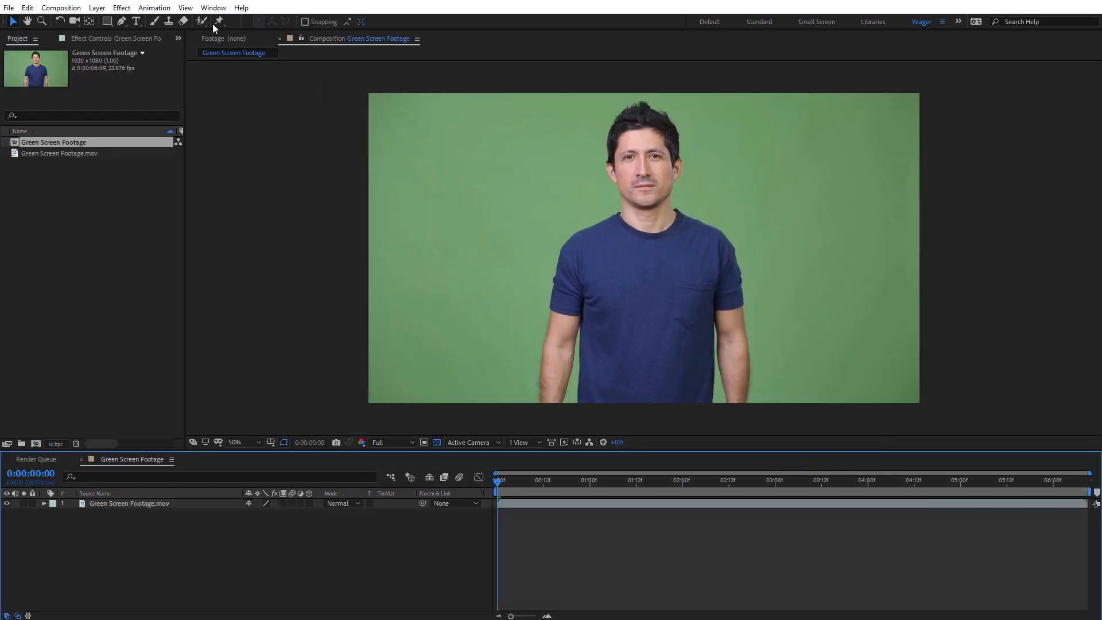
- Show the Effects & Presets panel and widen it so the full effect names fit
click(214, 8)
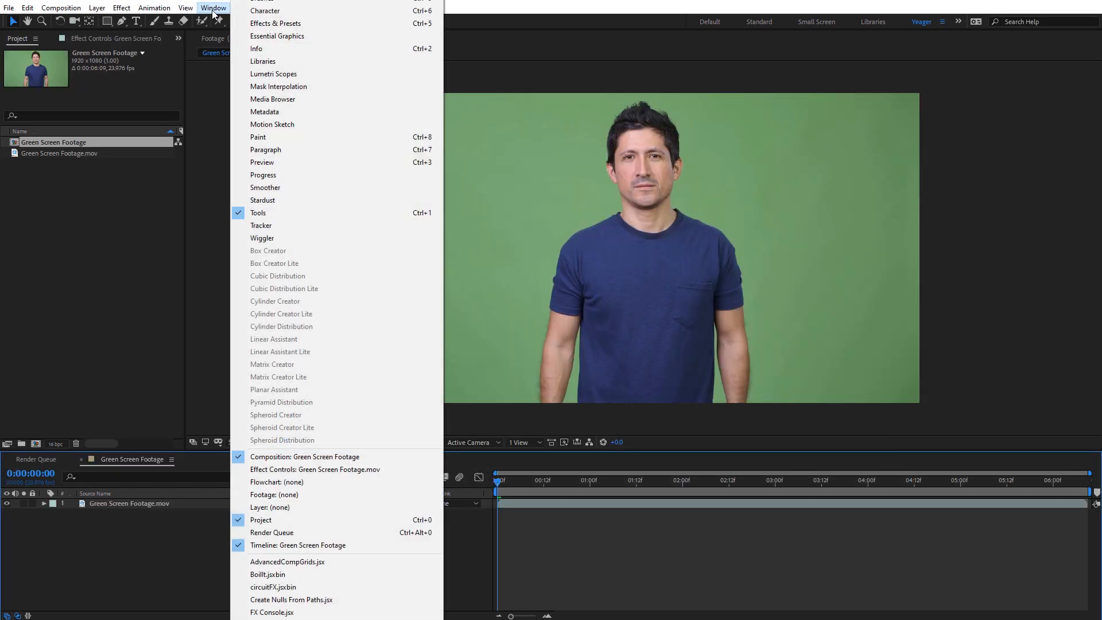
click(281, 23)
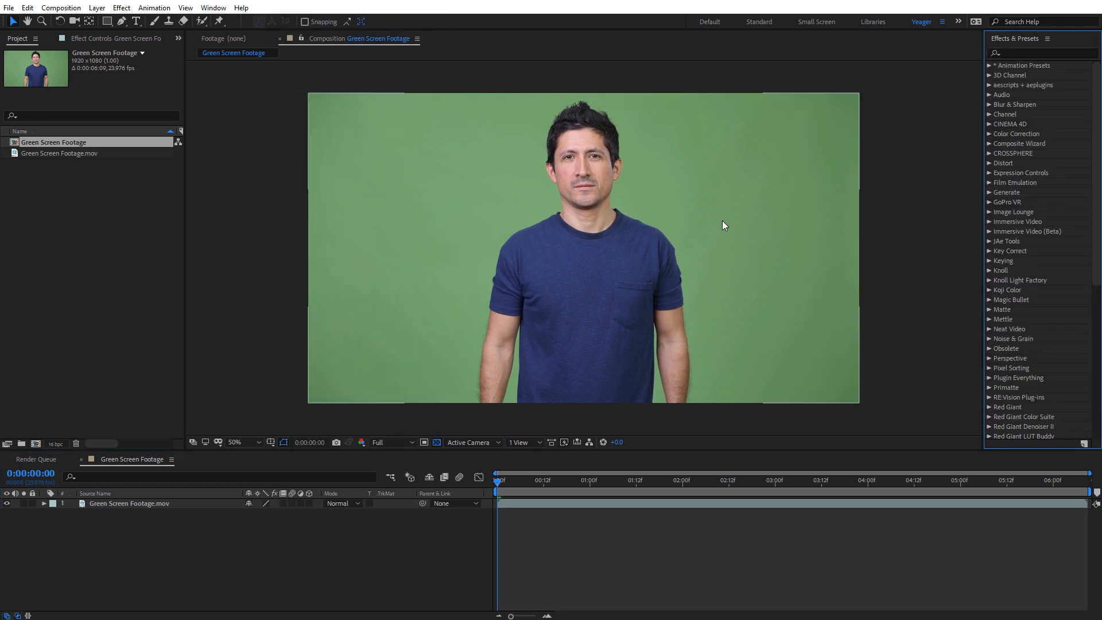
drag(983, 192, 844, 190)
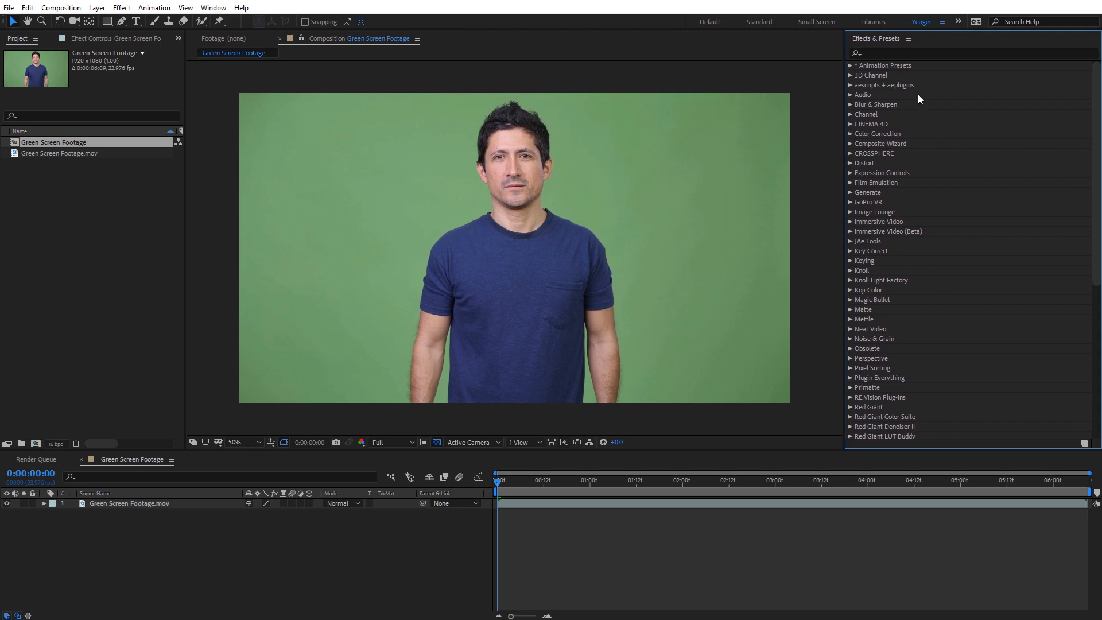
- Search the effects for "key" and apply the Keylight + Key Cleaner + Advanced Spill Suppressor preset to the green screen footage
click(880, 54)
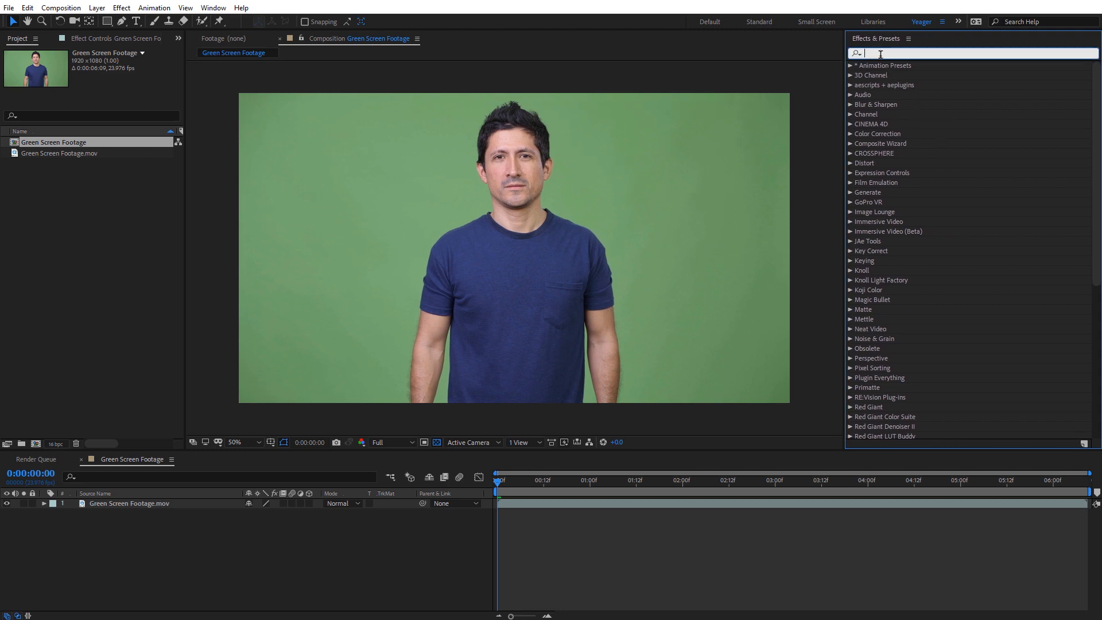
text(key)
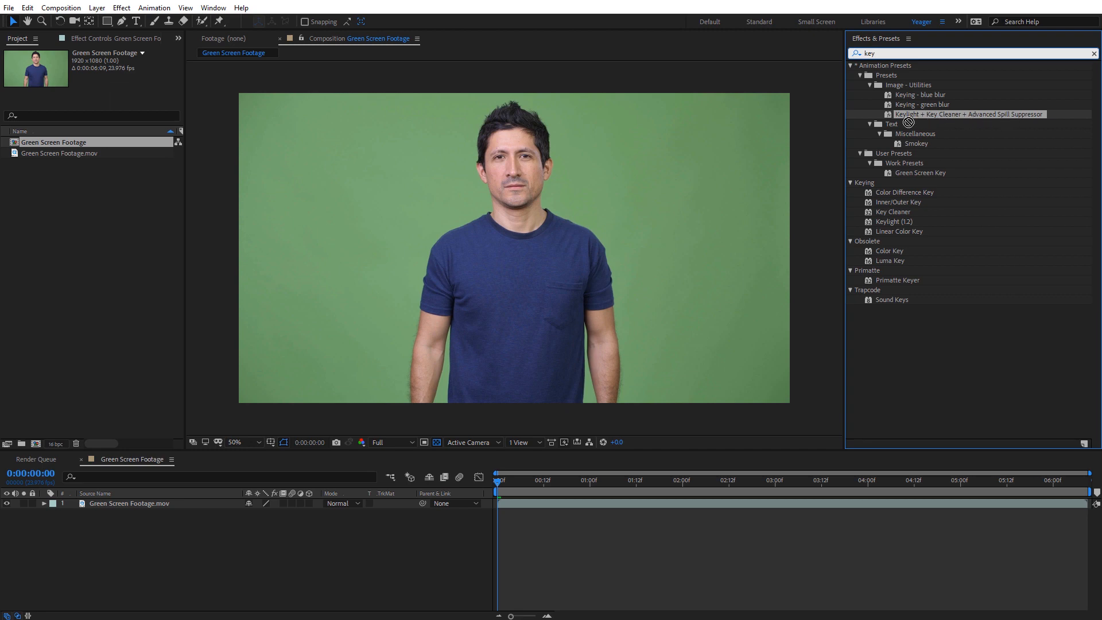
drag(922, 112, 559, 174)
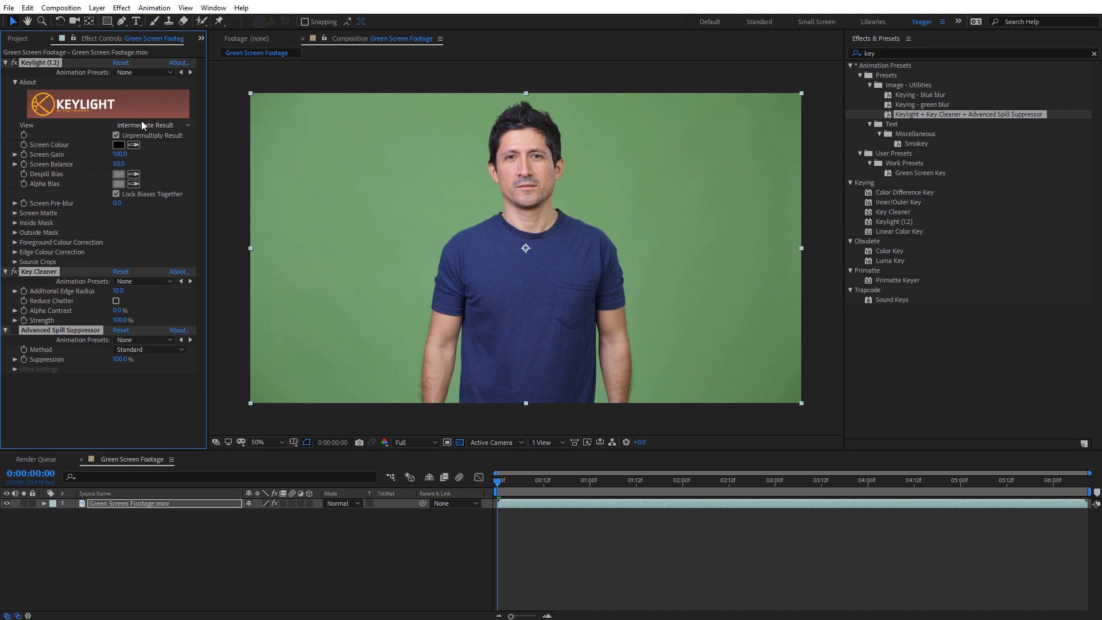
- Sample the green backdrop near the man's neck as Keylight's Screen Colour and turn off the transparency grid
click(133, 146)
click(482, 199)
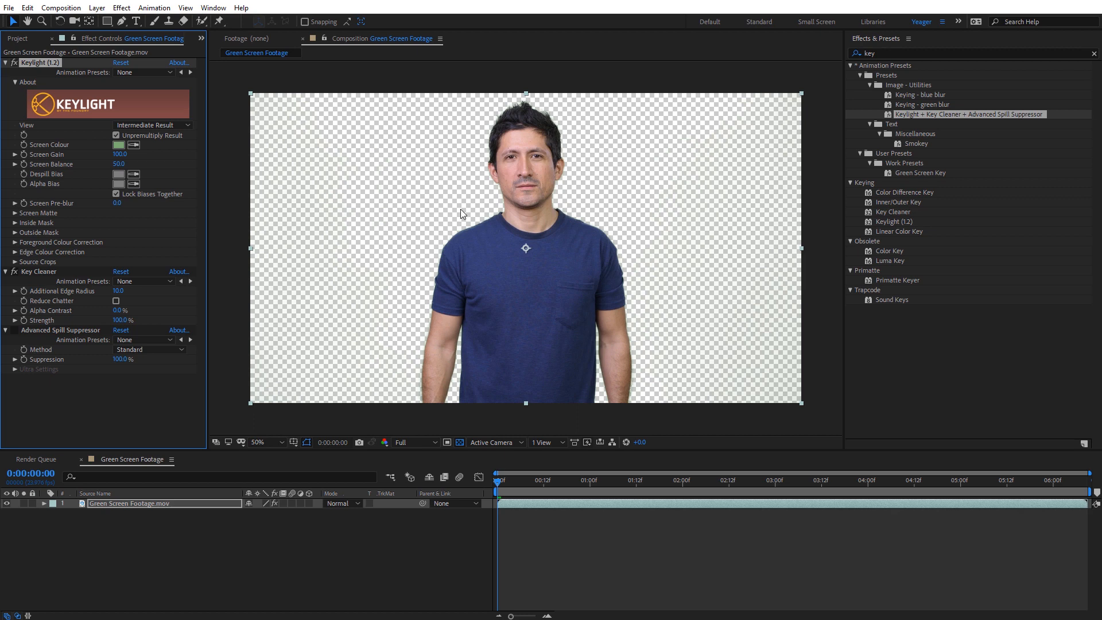
click(460, 442)
click(460, 442)
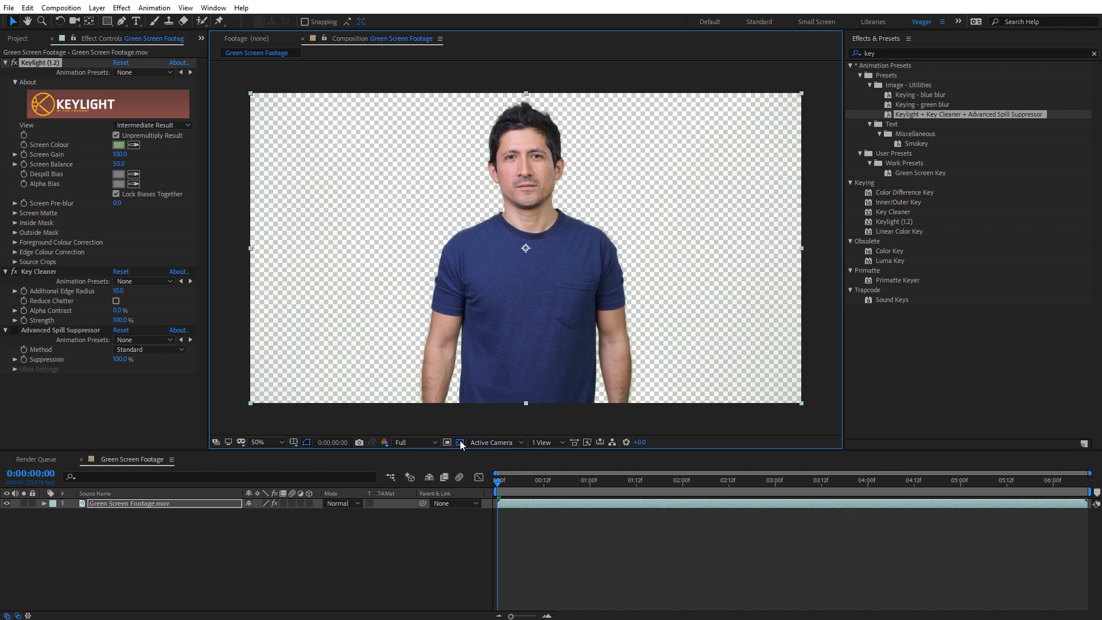
click(460, 442)
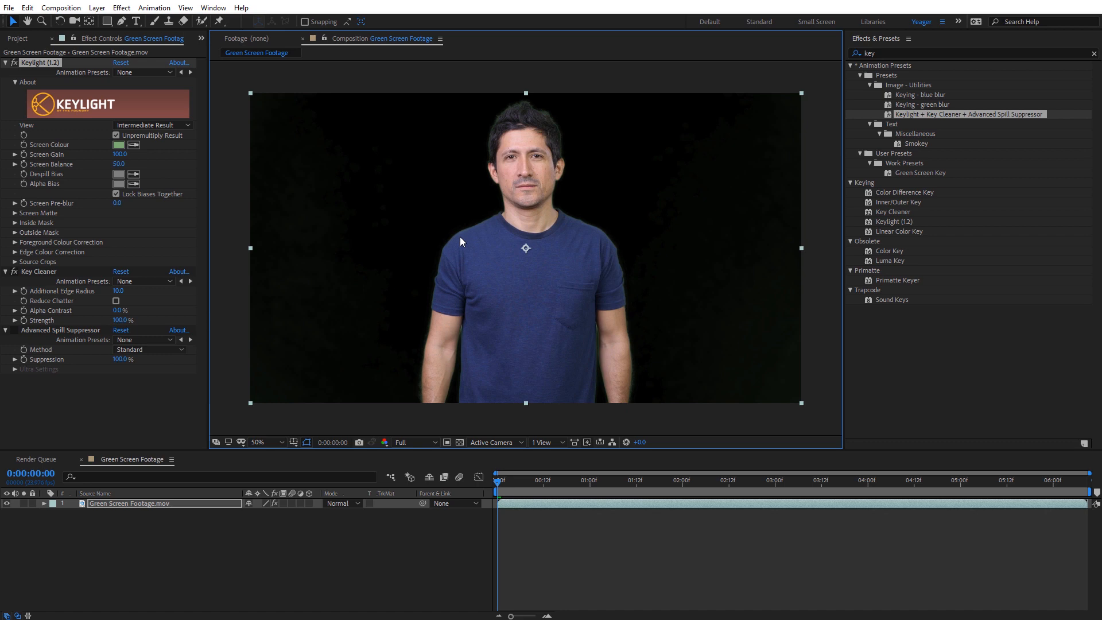
- Inspect the keyed background around the man and set Keylight's View to Screen Matte
scroll(460, 241, up, 2)
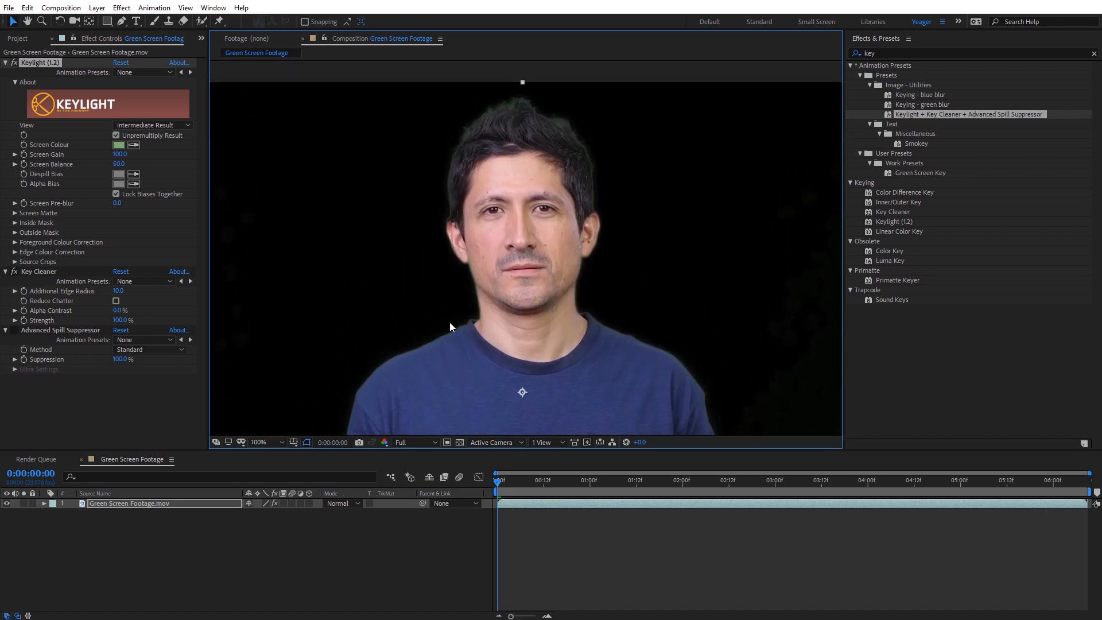
drag(382, 334, 610, 217)
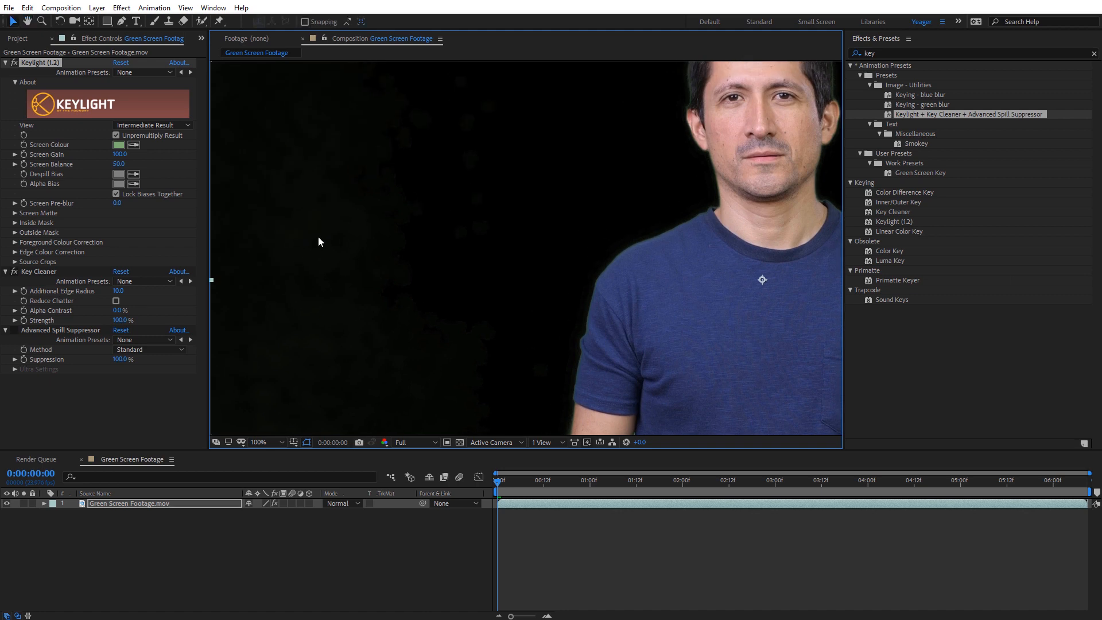
scroll(336, 251, down, 2)
drag(591, 258, 470, 244)
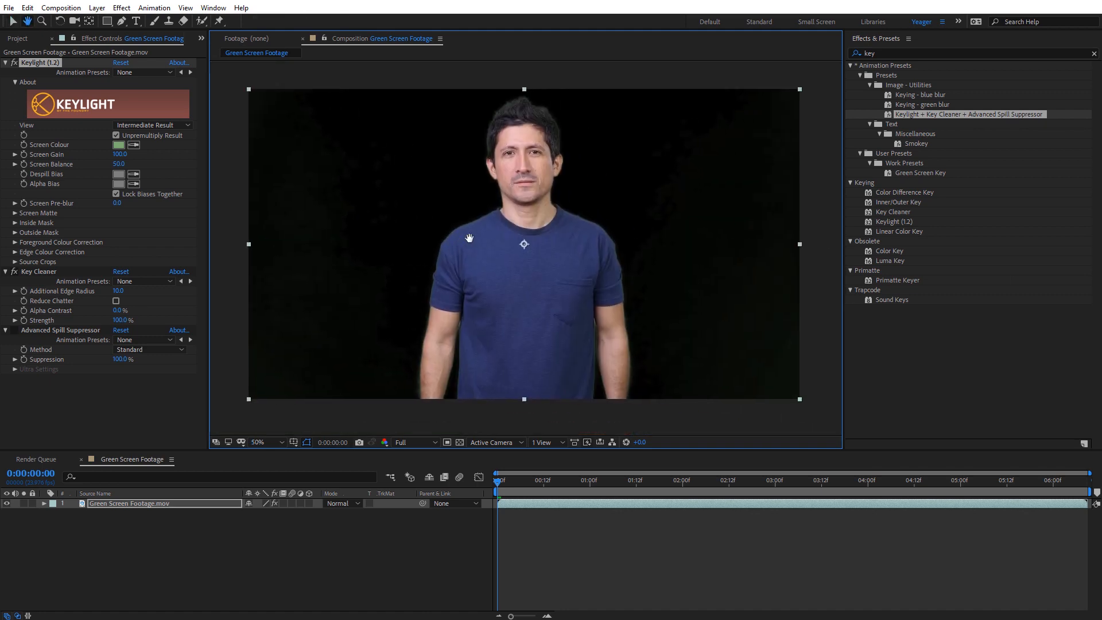
click(184, 127)
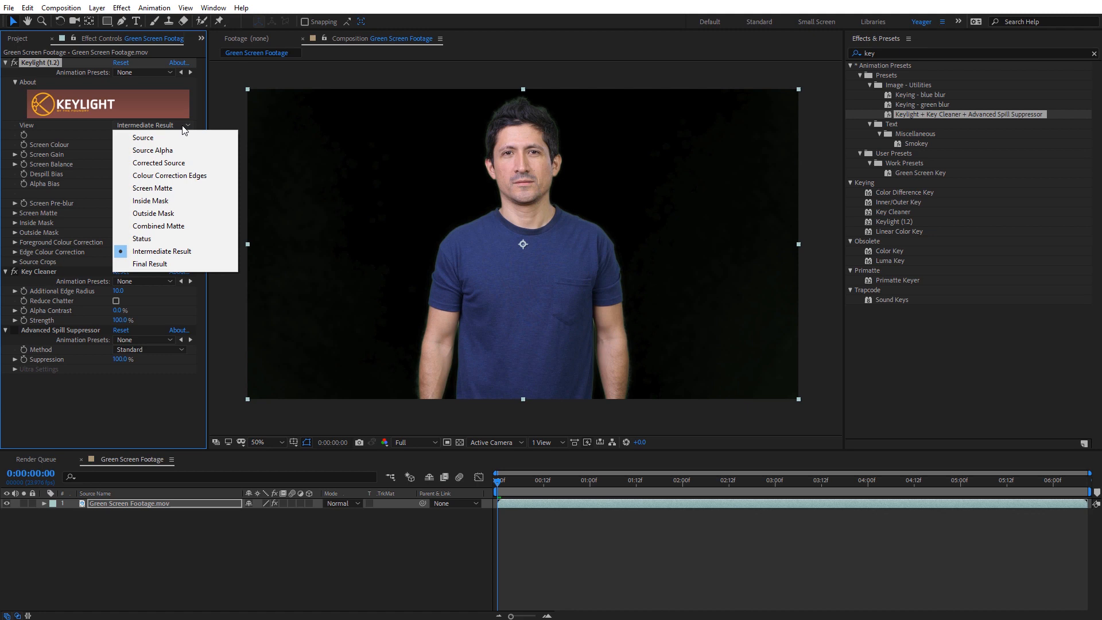
click(186, 193)
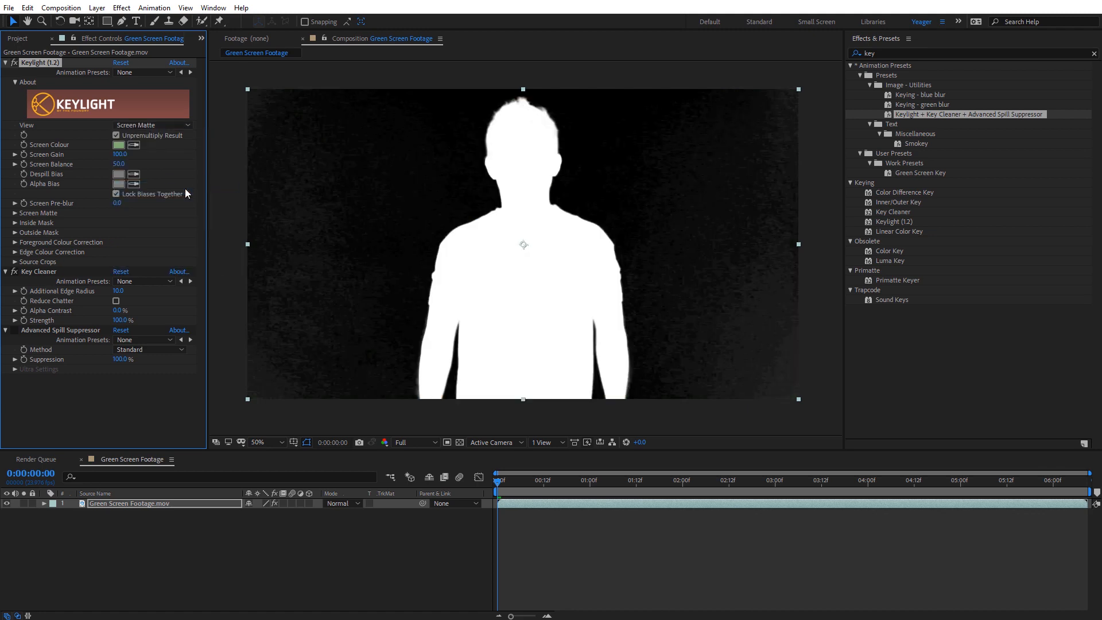
- In Keylight's Screen Matte settings, set Clip Black to 13 and Clip White to 87
click(15, 213)
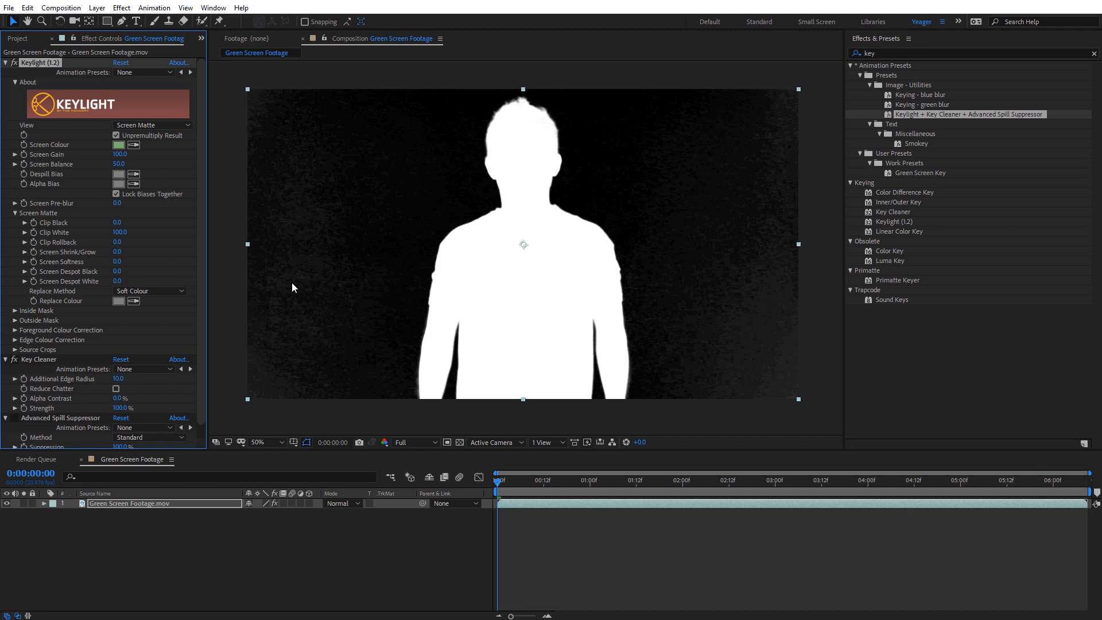
drag(117, 222, 125, 222)
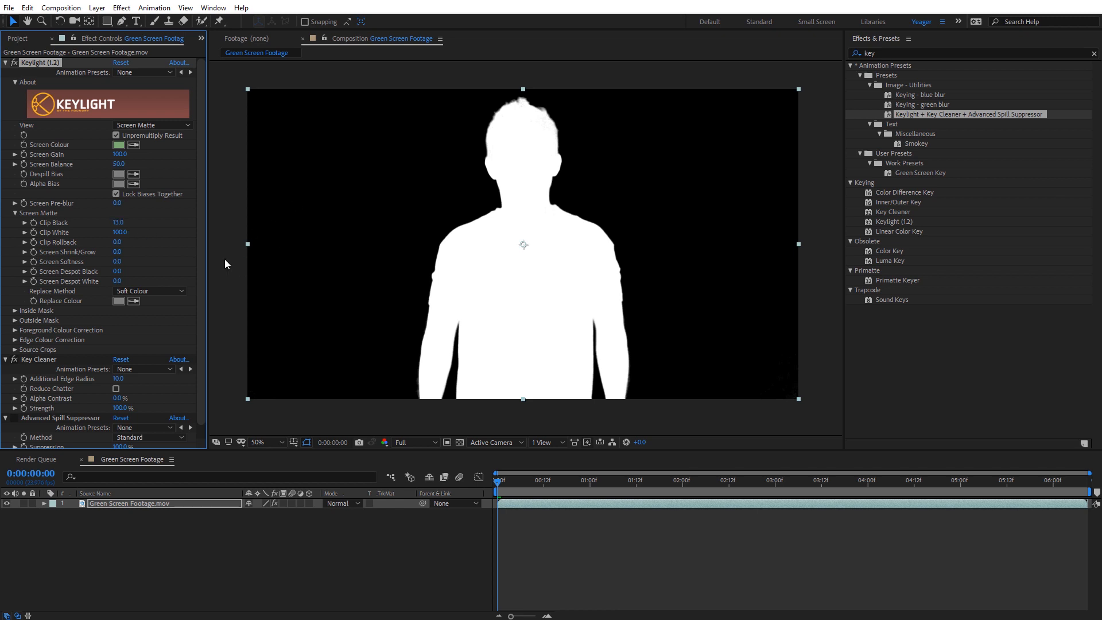
drag(125, 235, 117, 235)
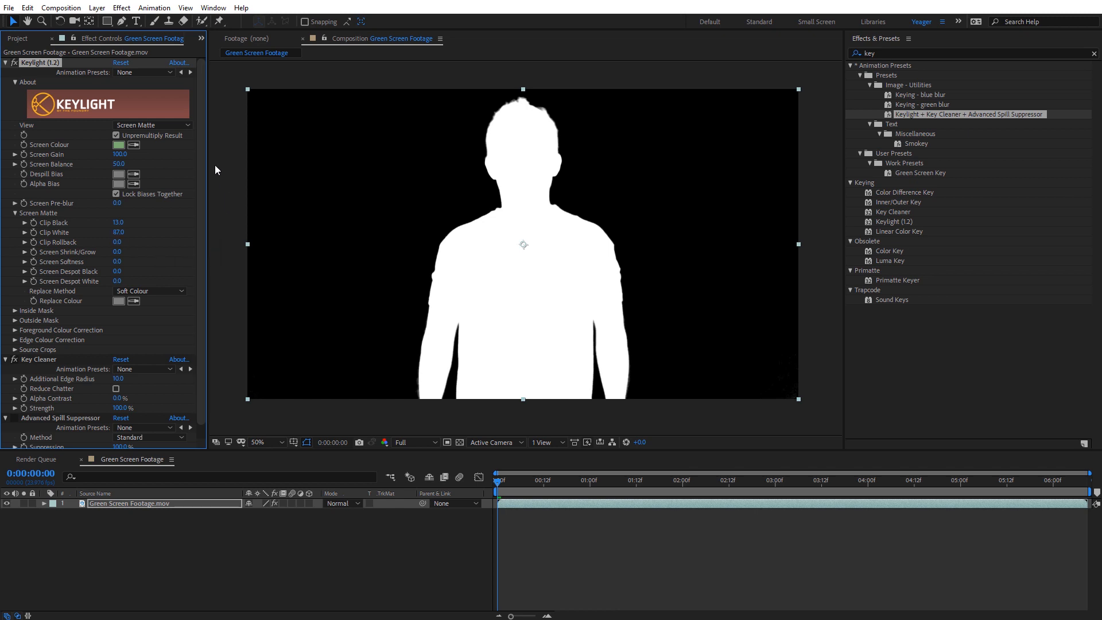
- Check the shirt edges in Keylight's Final Result view and set View to Intermediate Result
click(185, 126)
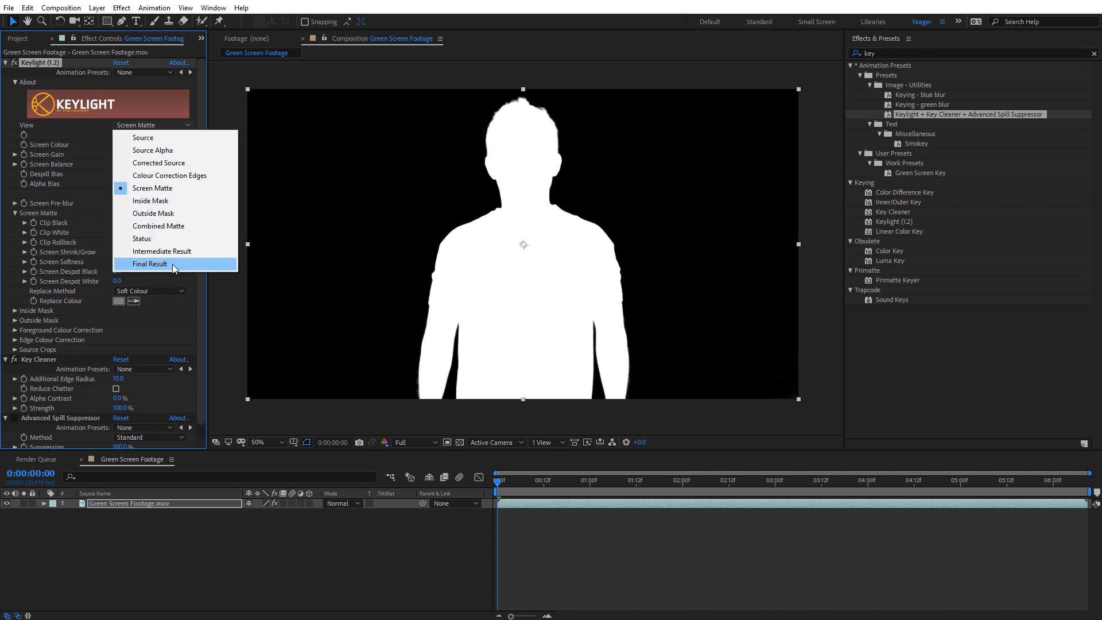
click(150, 264)
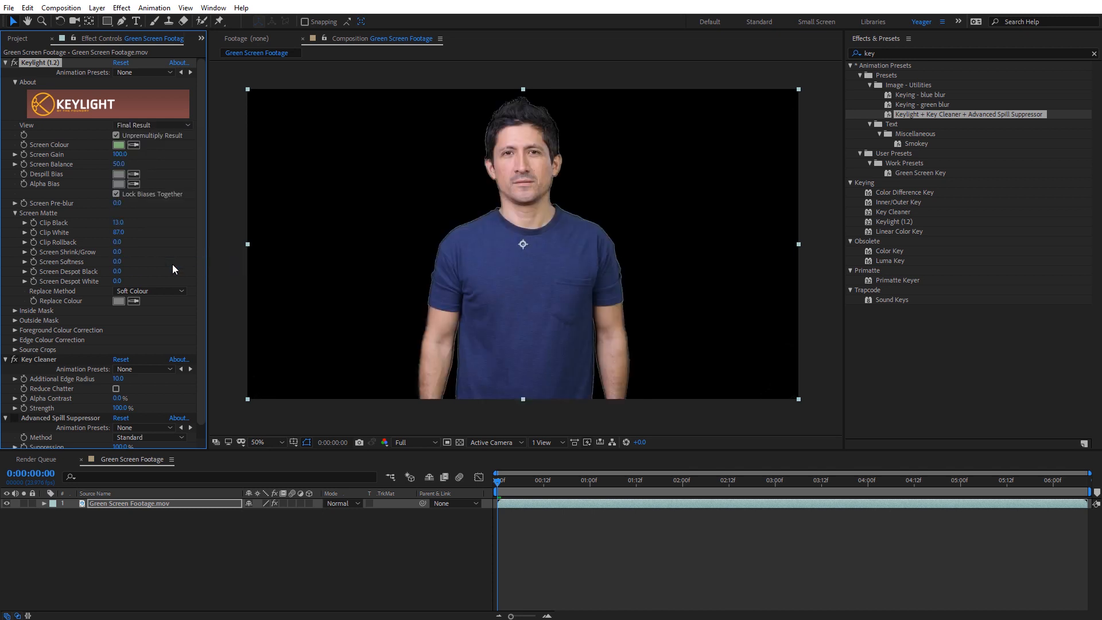
scroll(522, 244, up, 2)
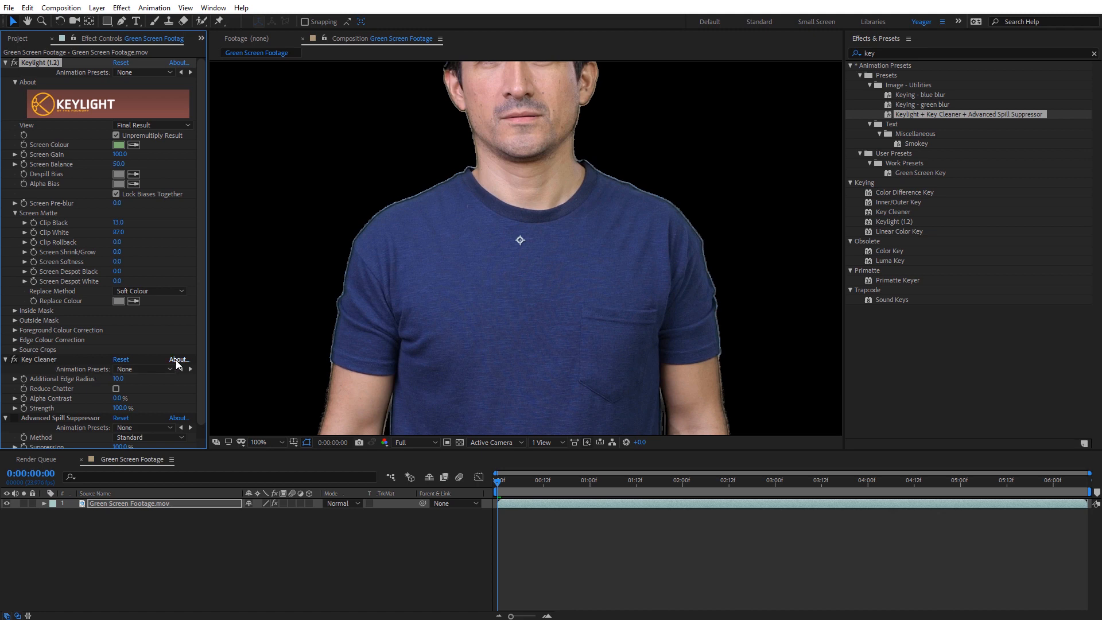
click(187, 126)
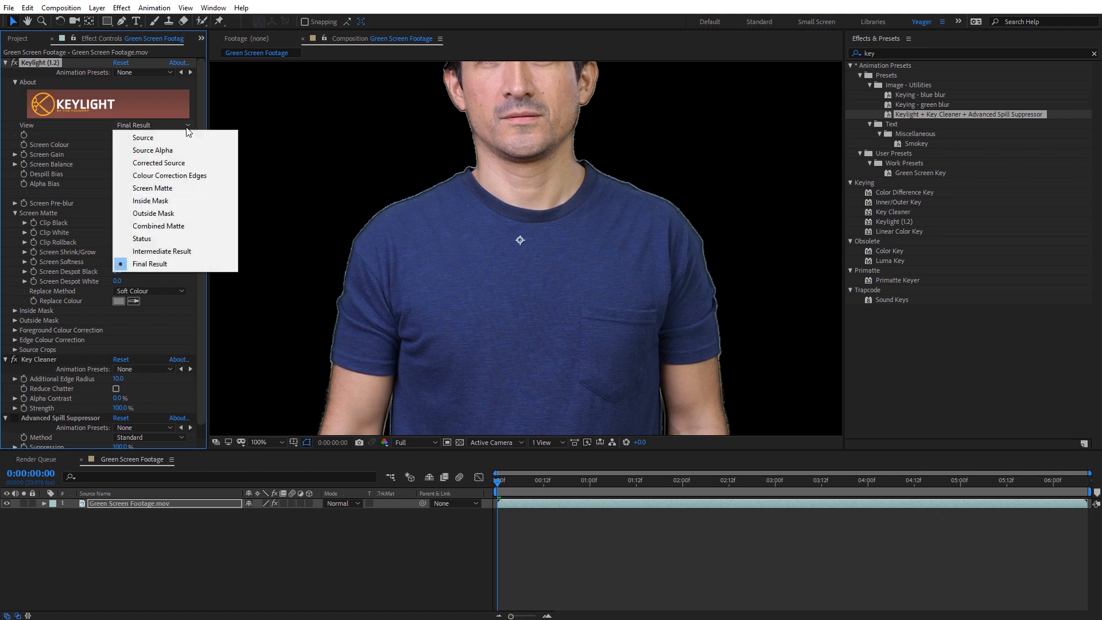
click(193, 249)
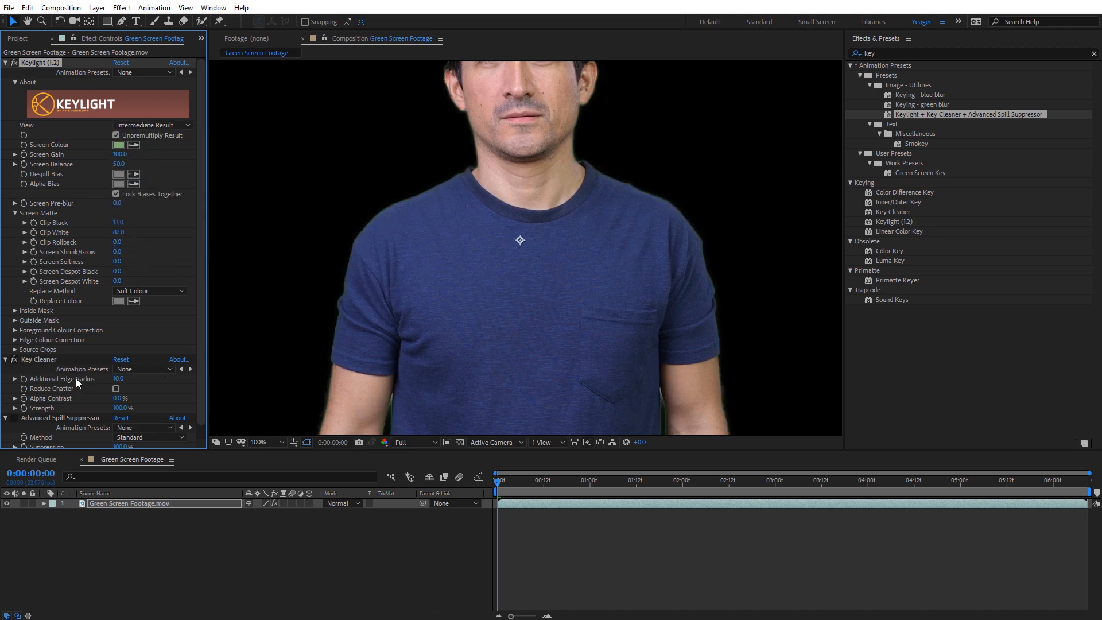
- Set Key Cleaner's Additional Edge Radius to 5 and enable Reduce Chatter
scroll(440, 210, up, 1)
drag(417, 225, 466, 449)
key(v)
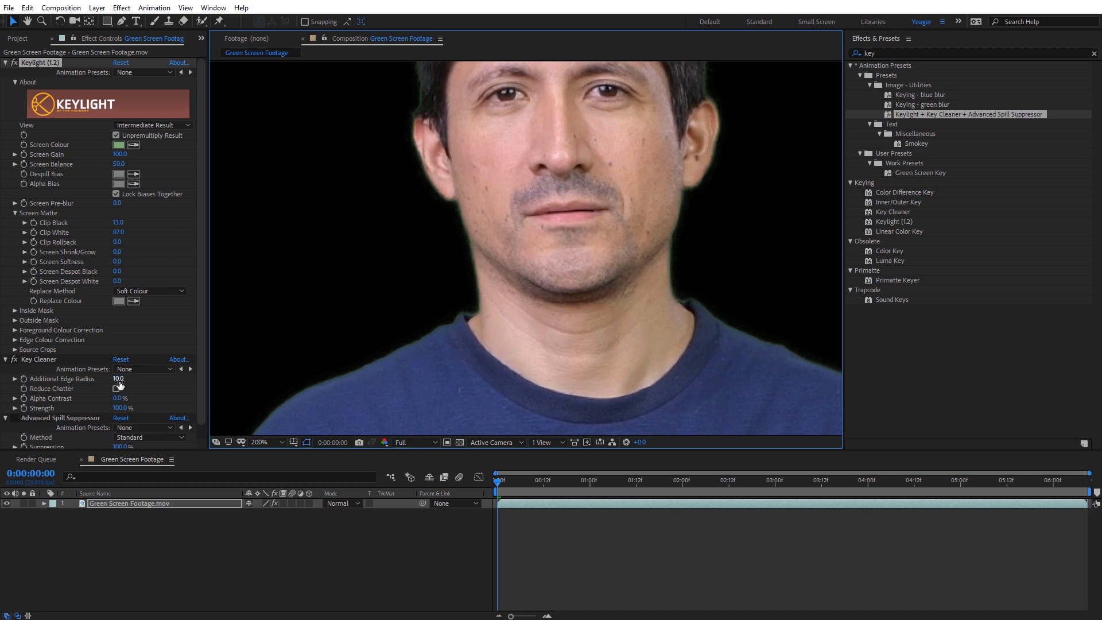
drag(118, 381, 31, 381)
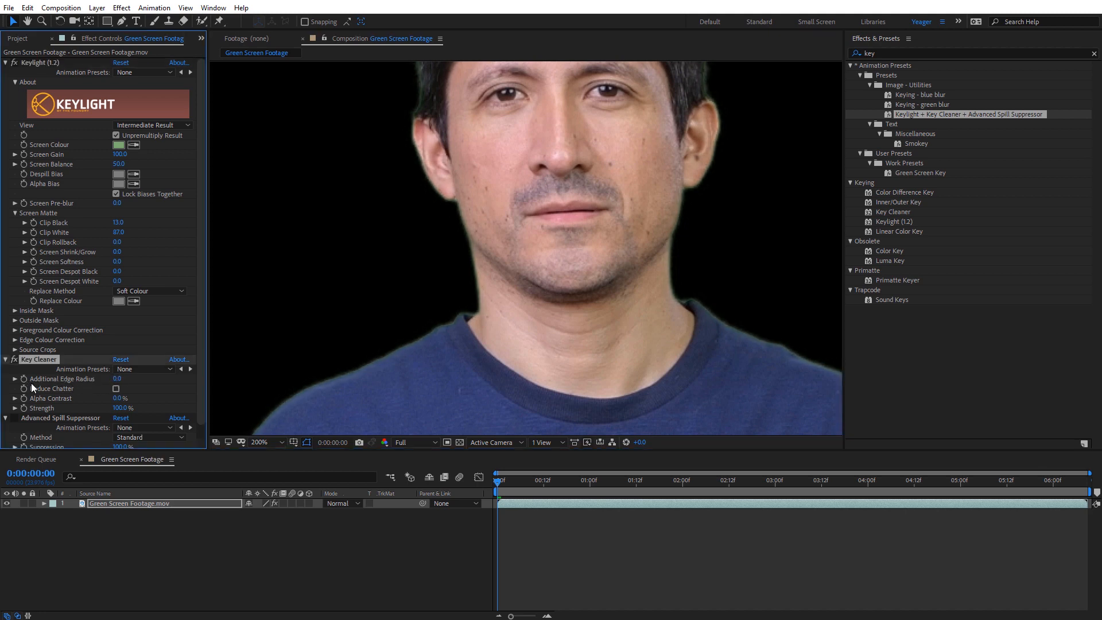
click(122, 380)
text(5)
key(Return)
click(116, 389)
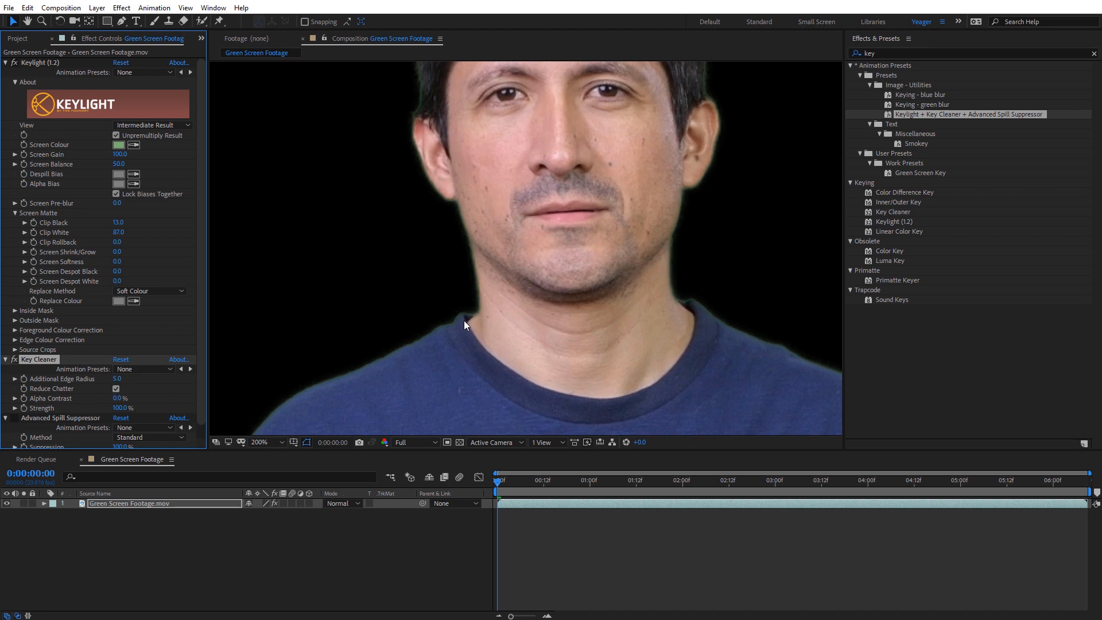
- Enable the Advanced Spill Suppressor effect and inspect the hair, neck and shoulder edges for green spill
scroll(464, 320, up, 5)
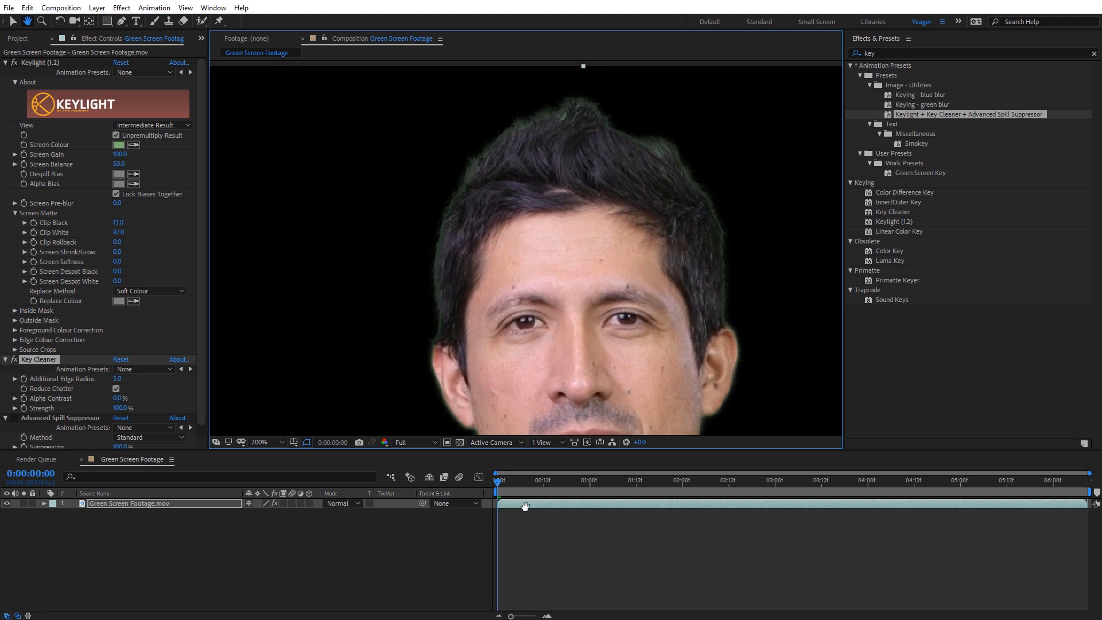
click(526, 508)
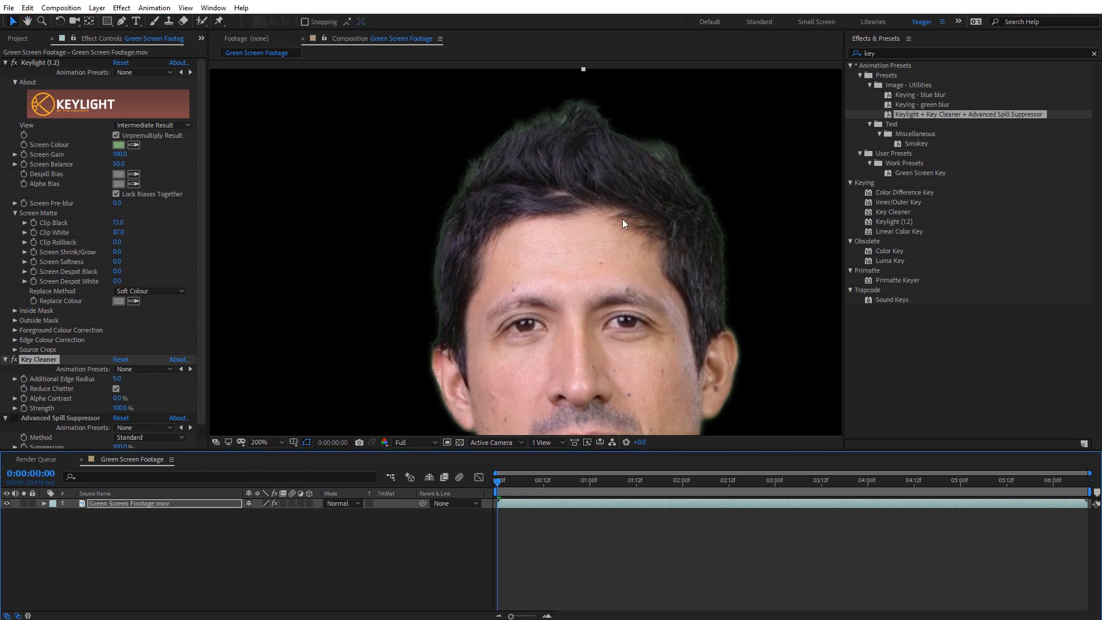
scroll(198, 195, down, 1)
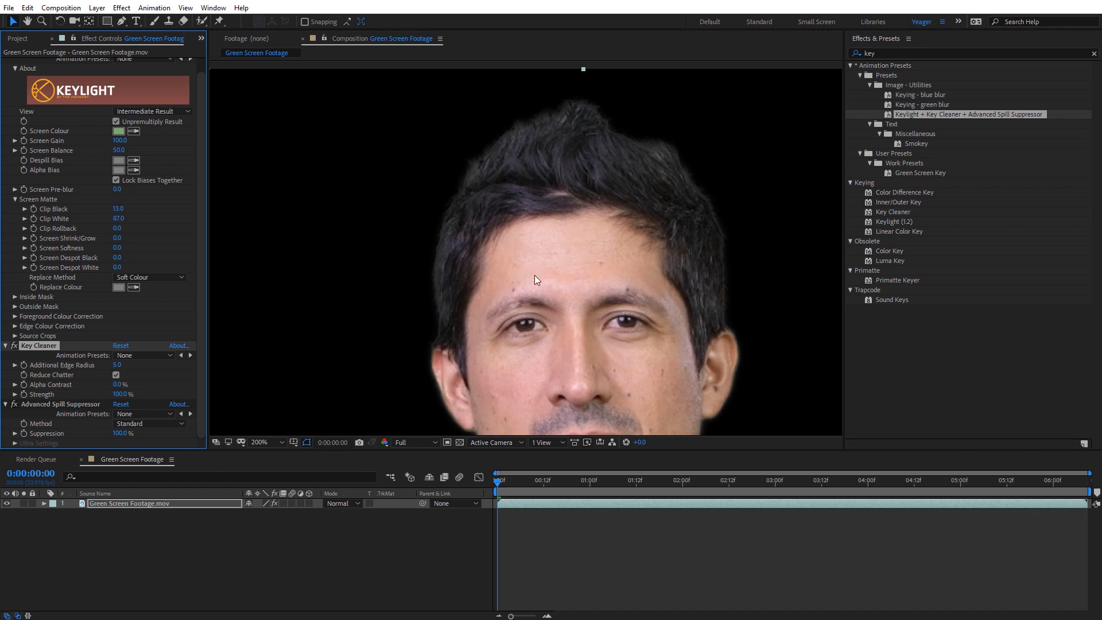
drag(532, 278, 494, 50)
drag(501, 376, 530, 229)
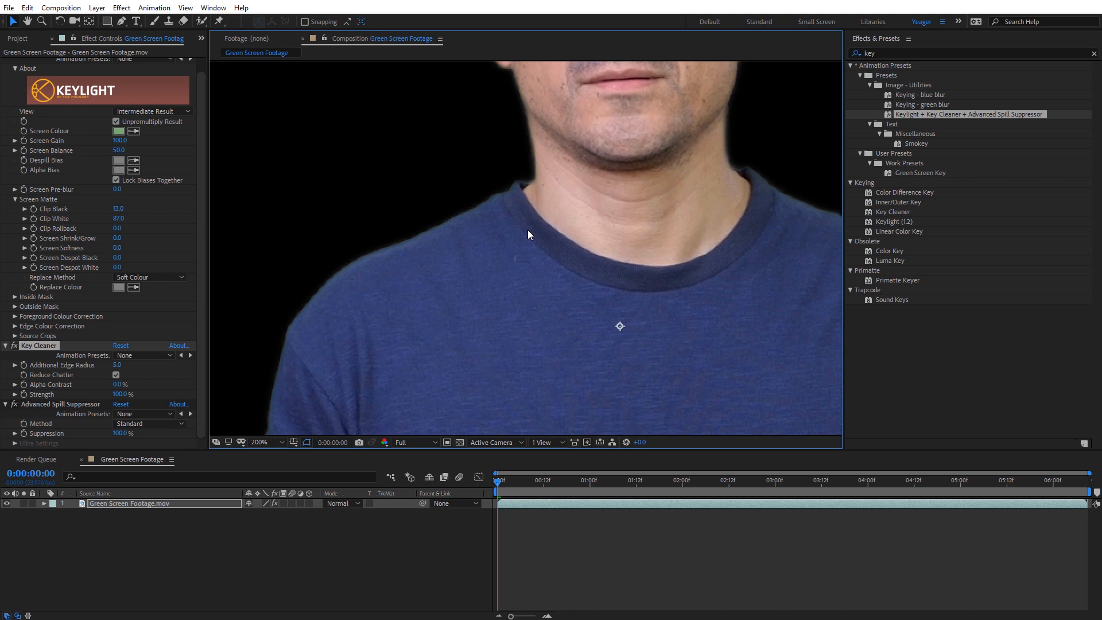
scroll(528, 230, down, 3)
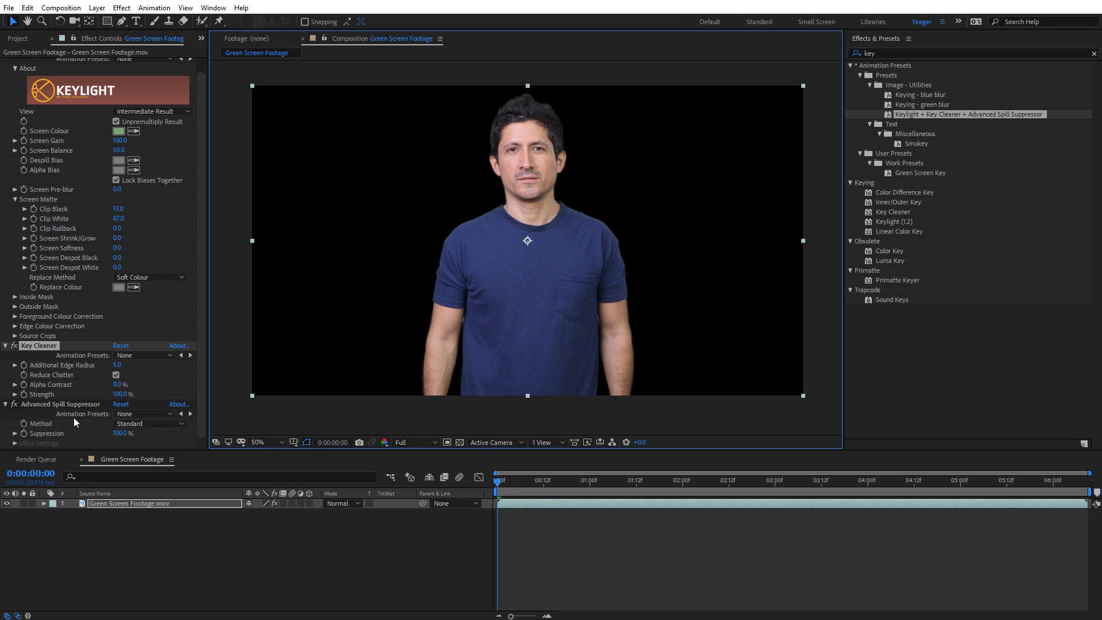
- Set the Advanced Spill Suppressor method to Ultra and show the transparency grid behind the keyed man
click(145, 423)
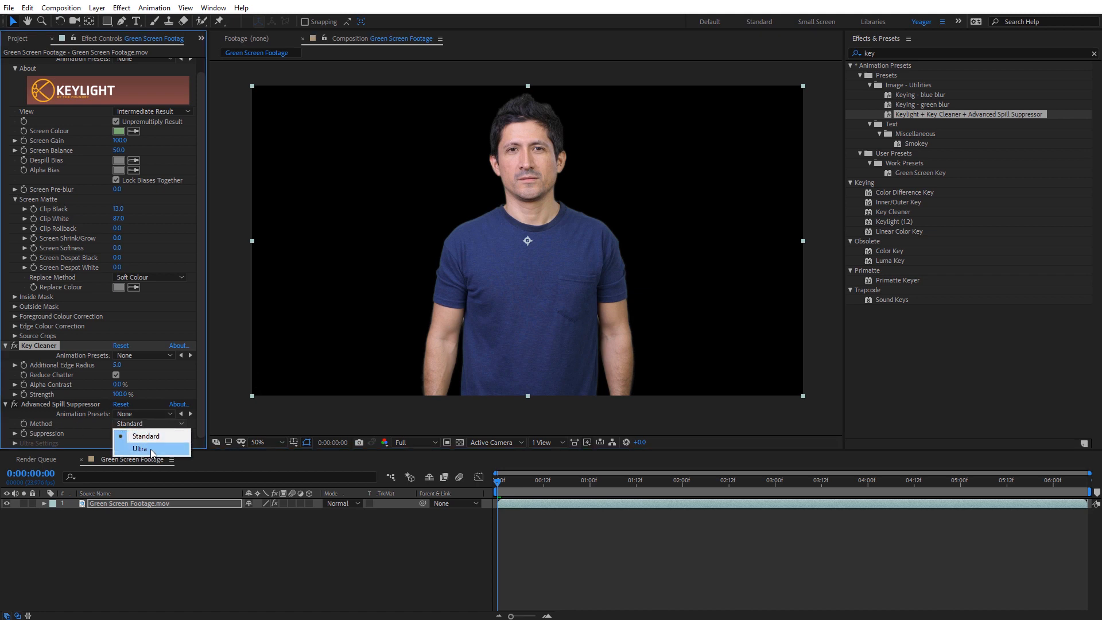
click(150, 448)
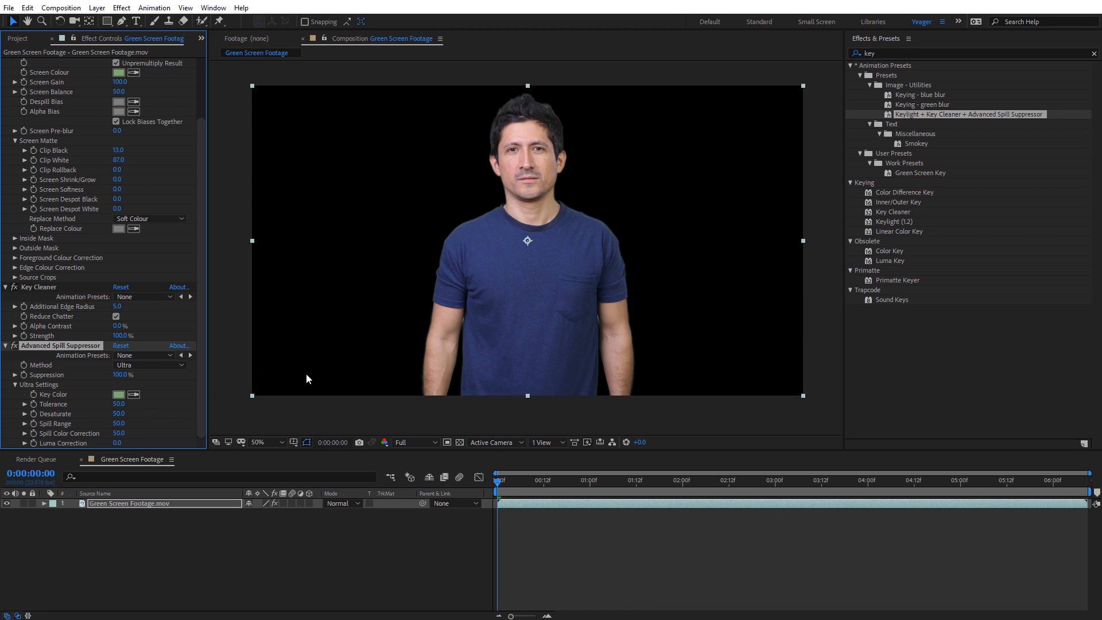
click(459, 442)
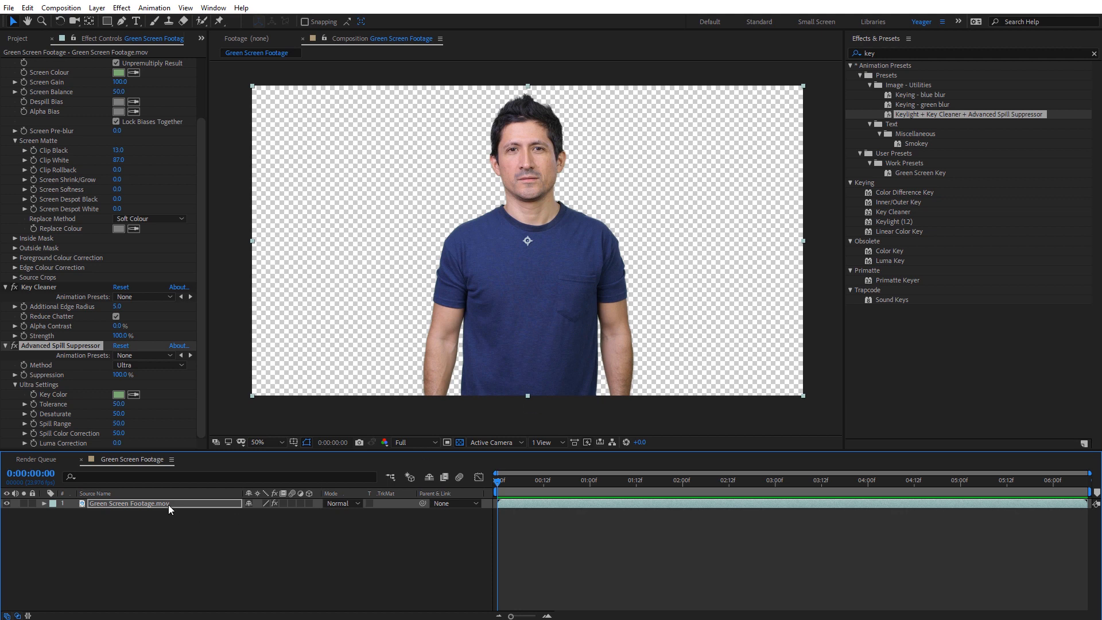
- Draw a closed, loose garbage mask around the man on the footage layer with the Pen tool, extending past the frame above and below
click(122, 22)
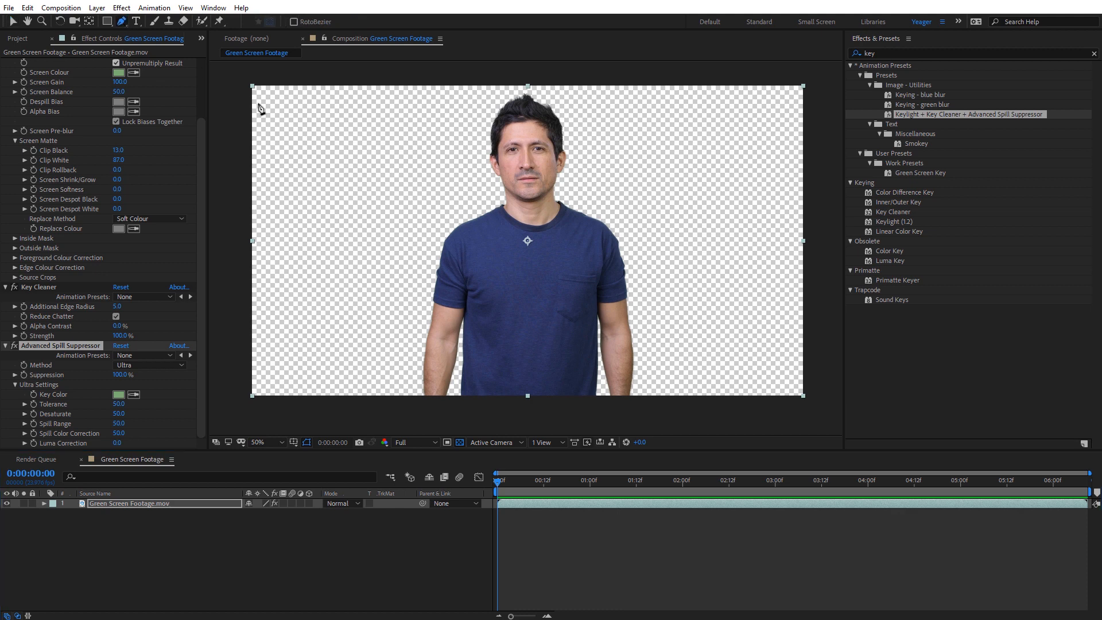
click(631, 413)
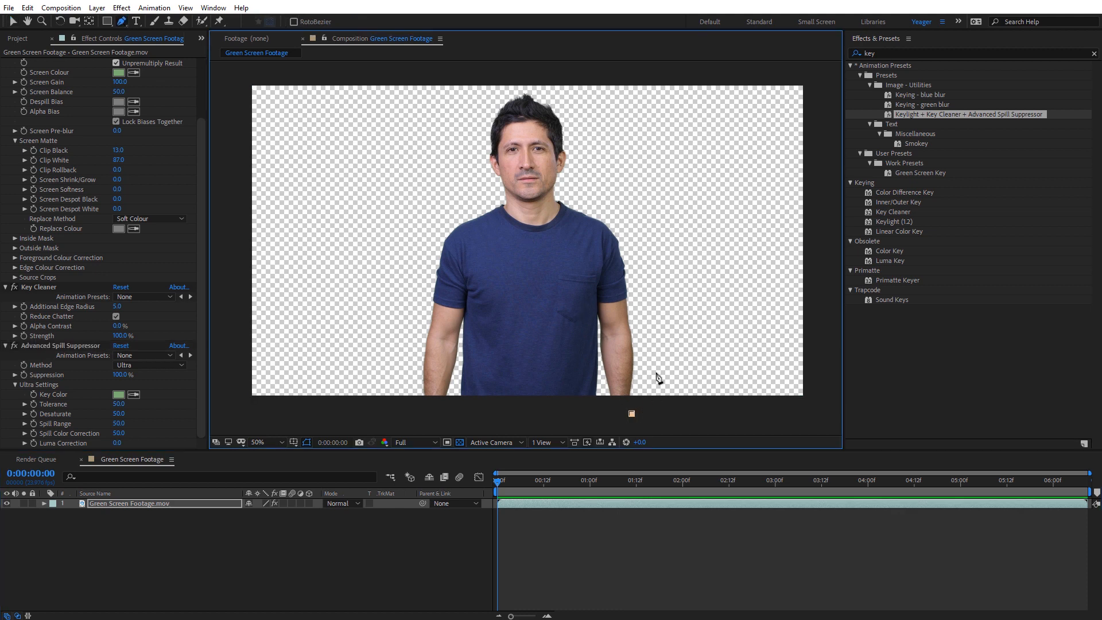
click(657, 260)
click(640, 148)
click(590, 81)
click(496, 75)
click(443, 105)
click(417, 182)
click(391, 281)
click(407, 409)
click(573, 424)
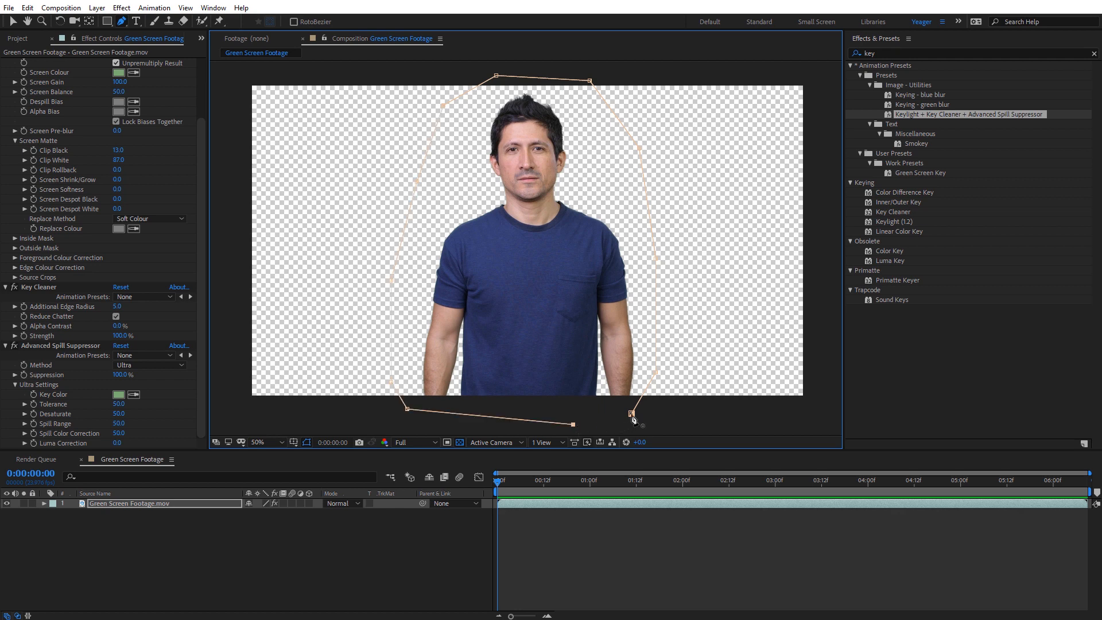
click(632, 413)
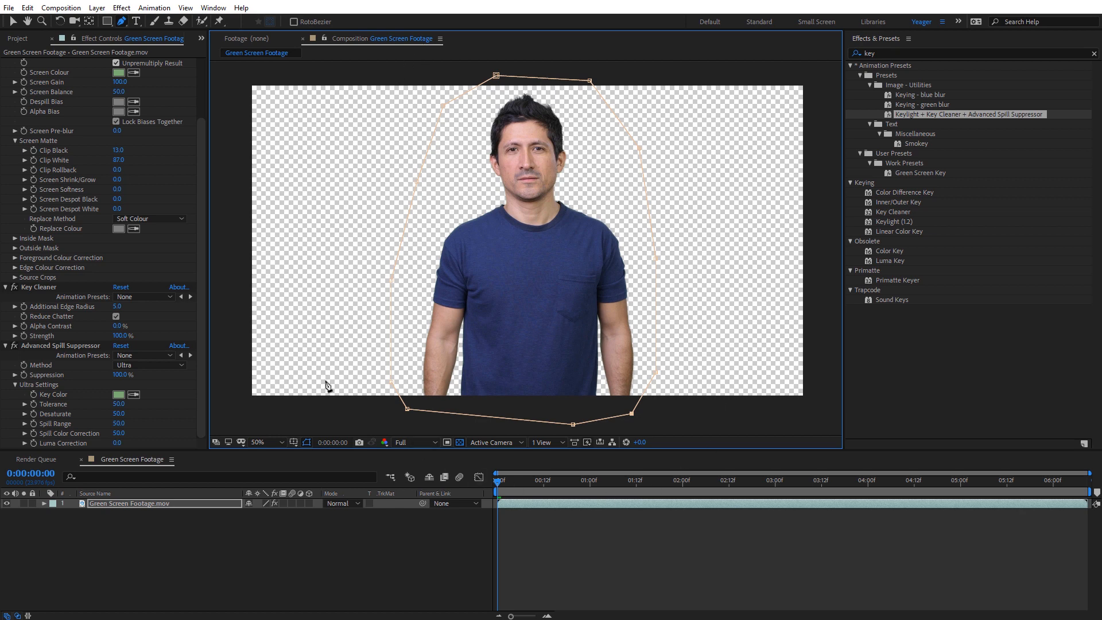
- Turn off the transparency grid and disable the footage layer's effects to inspect the area inside the garbage mask
click(460, 443)
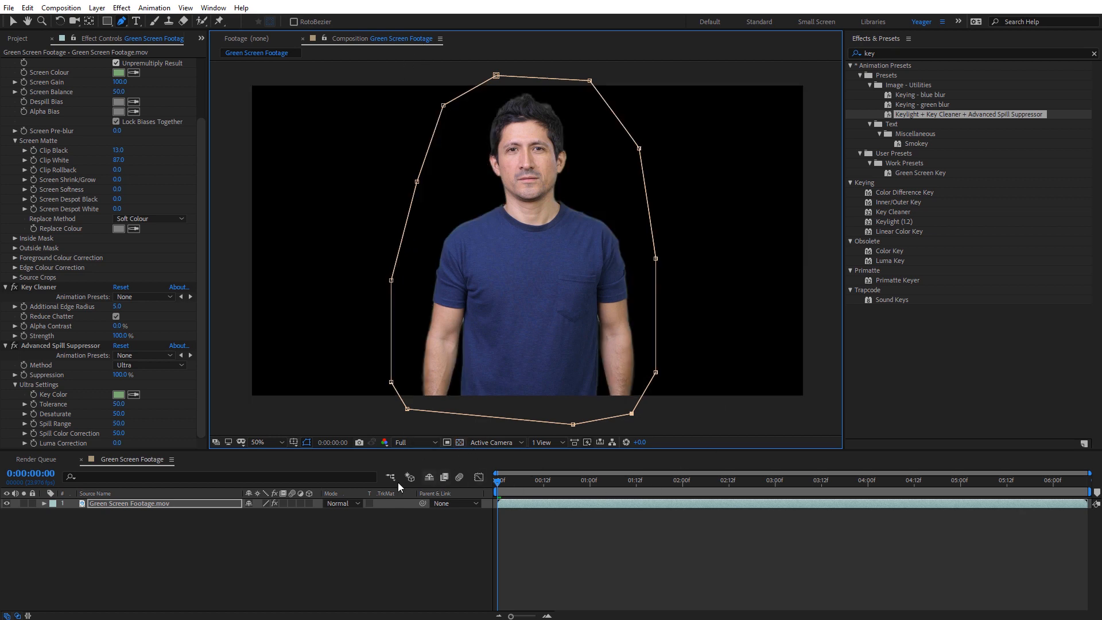
click(275, 503)
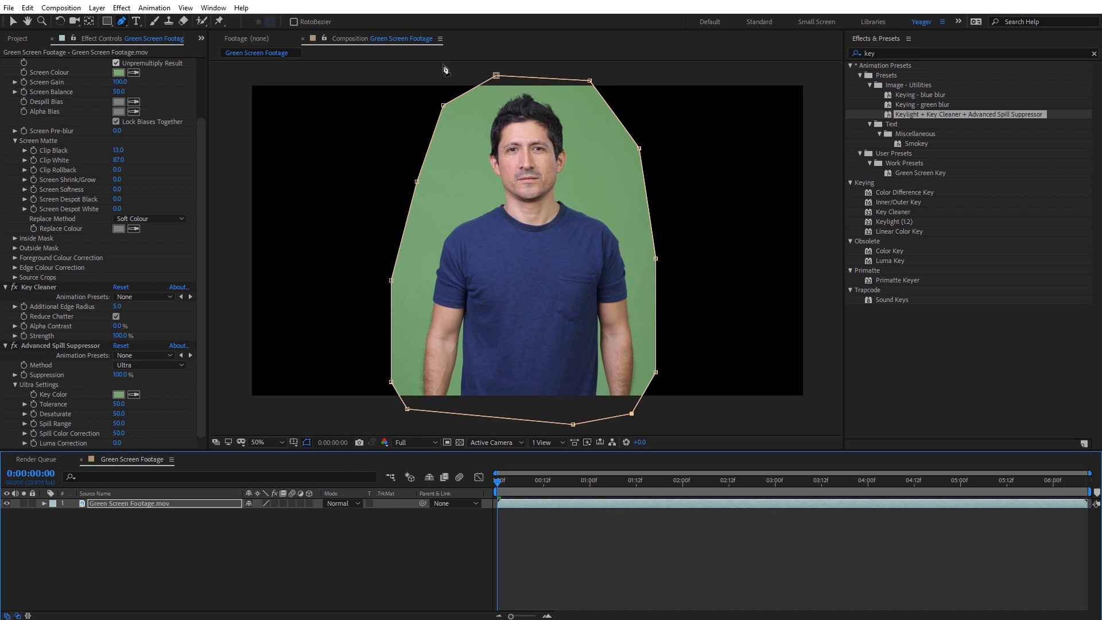